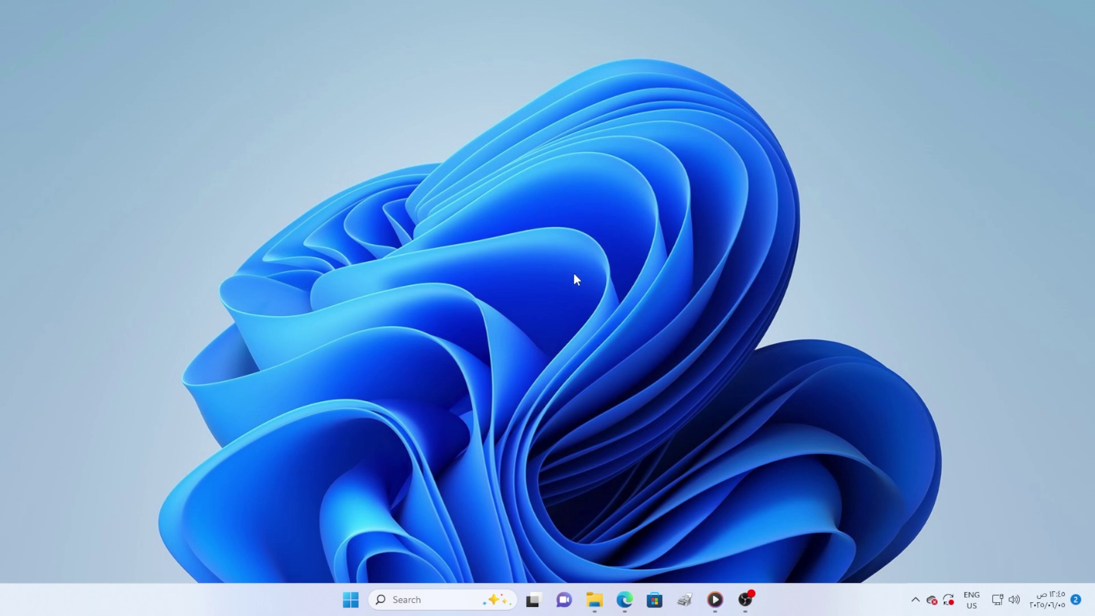
# Refresh the desktop twice from its context menu
pyautogui.rightClick(599, 303)
pyautogui.click(644, 333)
pyautogui.rightClick(583, 254)
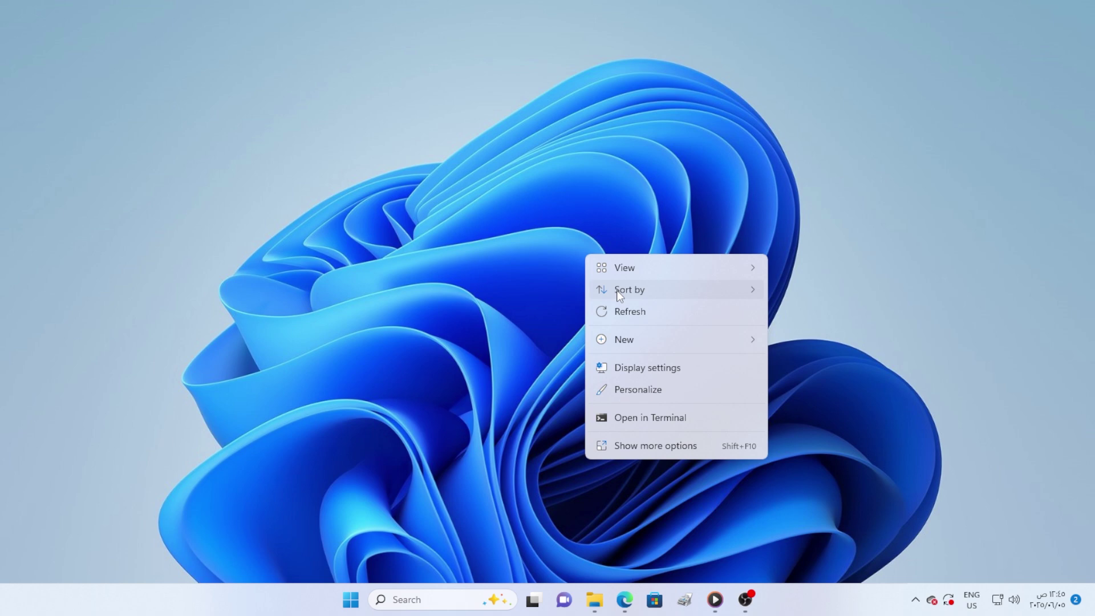
pyautogui.click(635, 310)
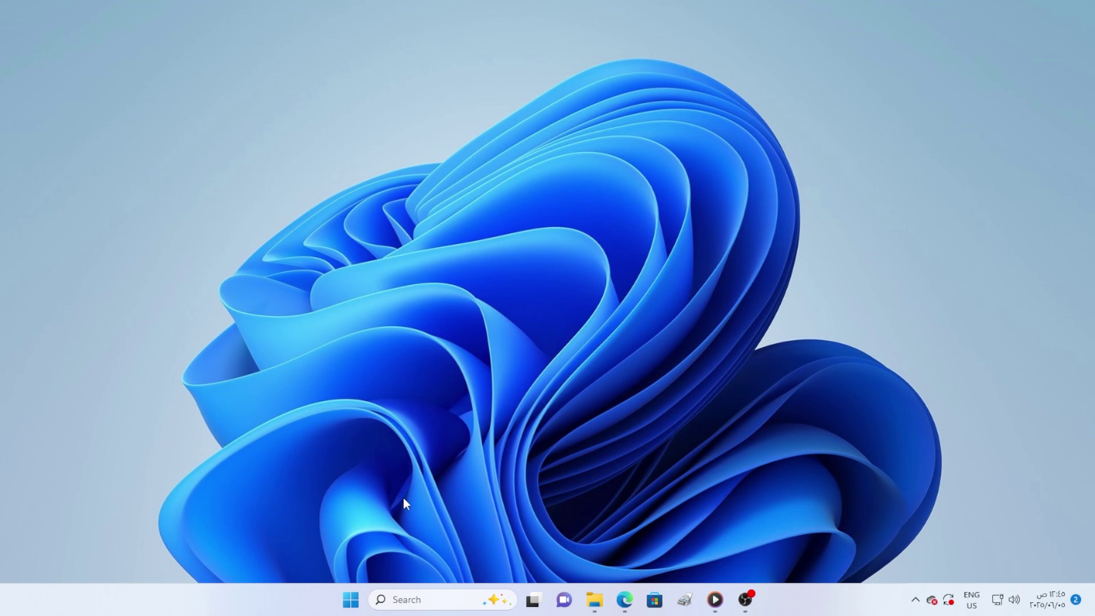
# Run the Windows Update troubleshooter from Settings' Other troubleshooters, then cancel it
pyautogui.click(358, 596)
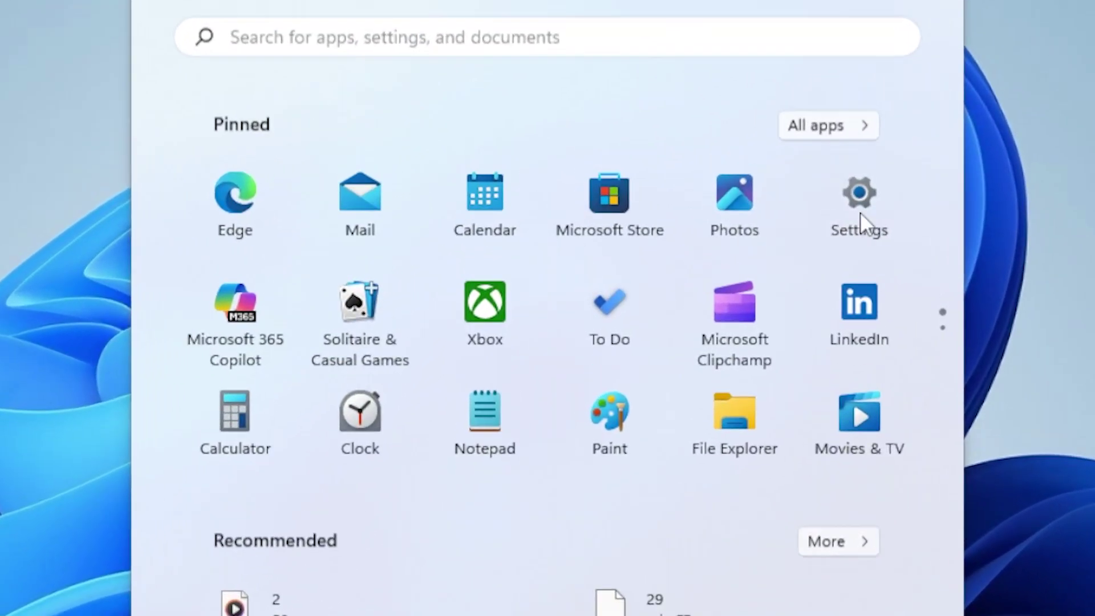
pyautogui.click(712, 194)
pyautogui.scroll(-5, 155, 454)
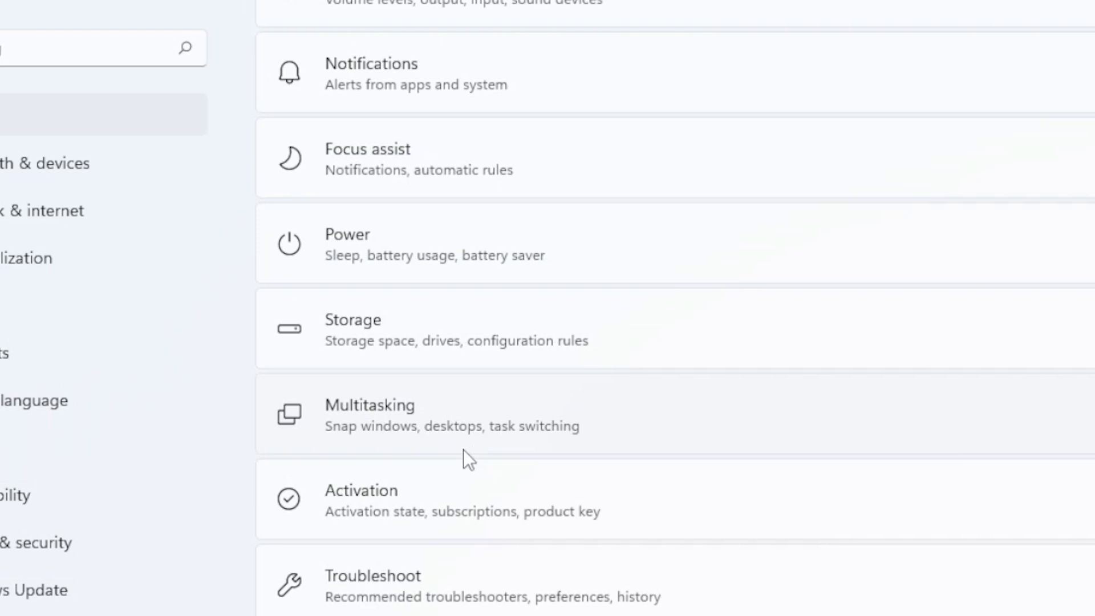
pyautogui.click(222, 379)
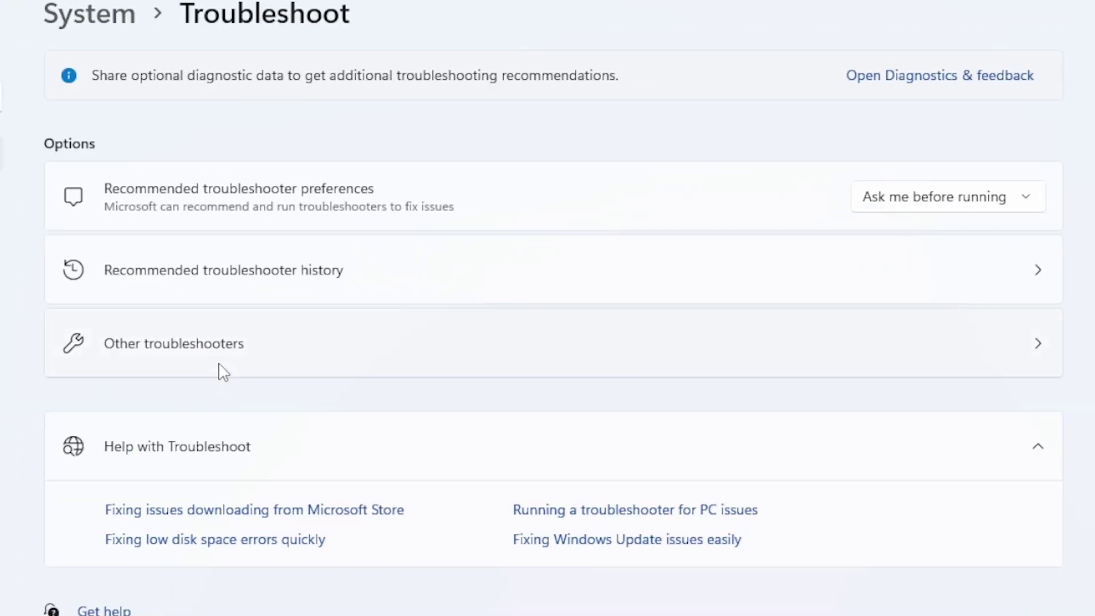
pyautogui.click(219, 354)
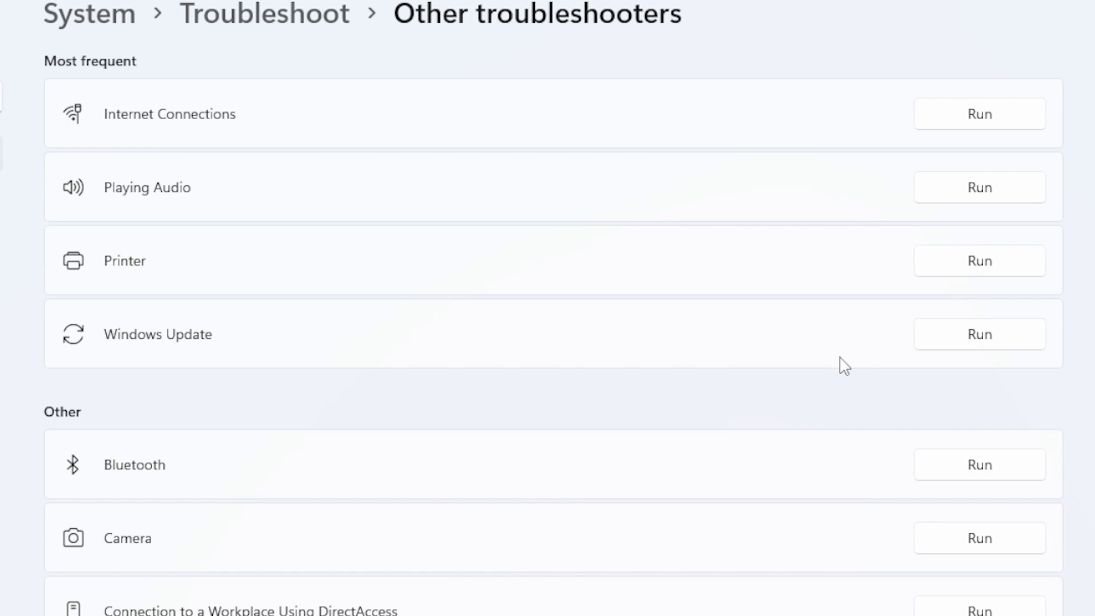
pyautogui.click(1009, 341)
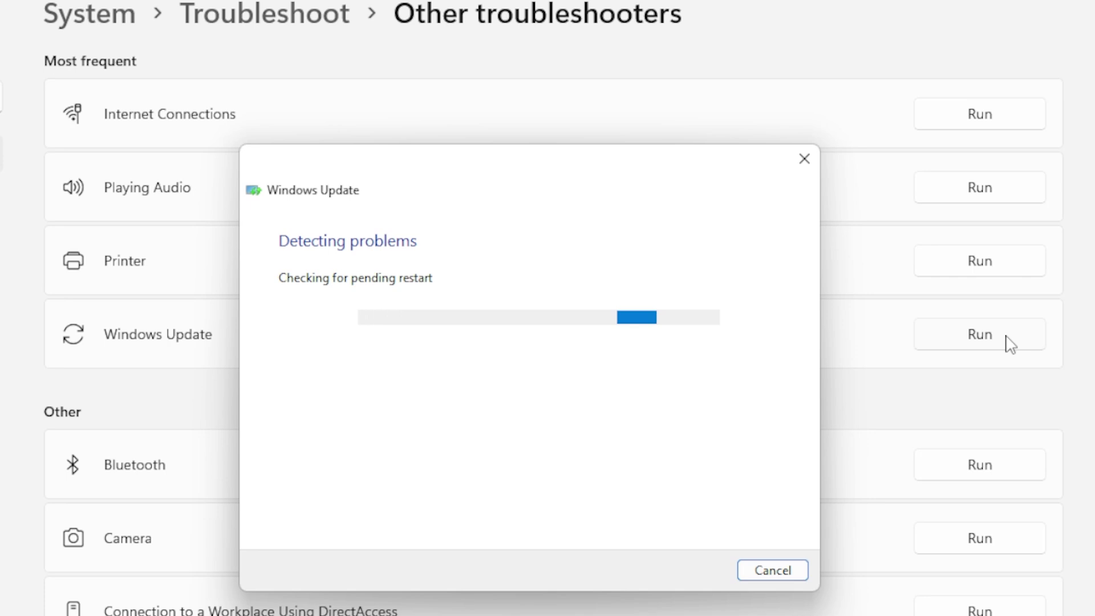
pyautogui.click(753, 569)
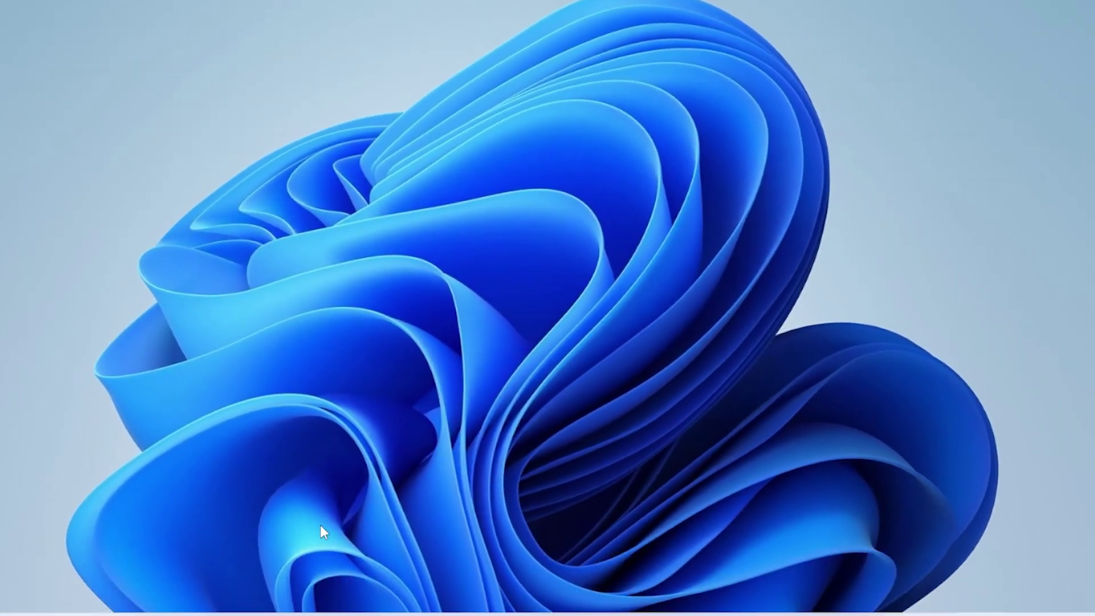
# Launch Command Prompt as administrator from Start search and accept the UAC prompt
pyautogui.press('super')
pyautogui.write('ex')
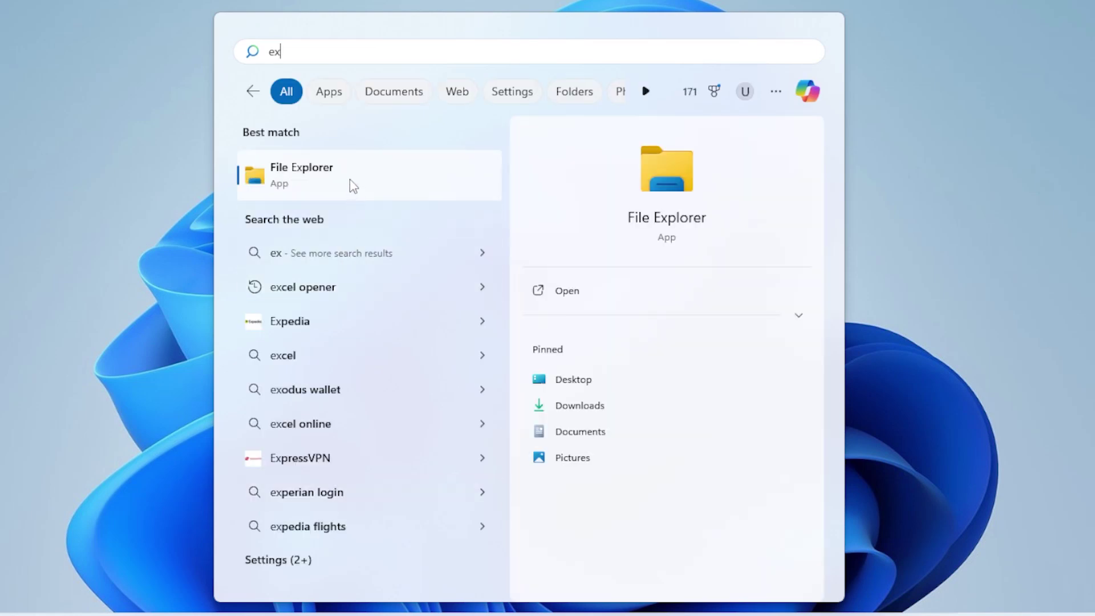
pyautogui.moveTo(312, 60); pyautogui.dragTo(203, 63)
pyautogui.write('cmd')
pyautogui.rightClick(291, 171)
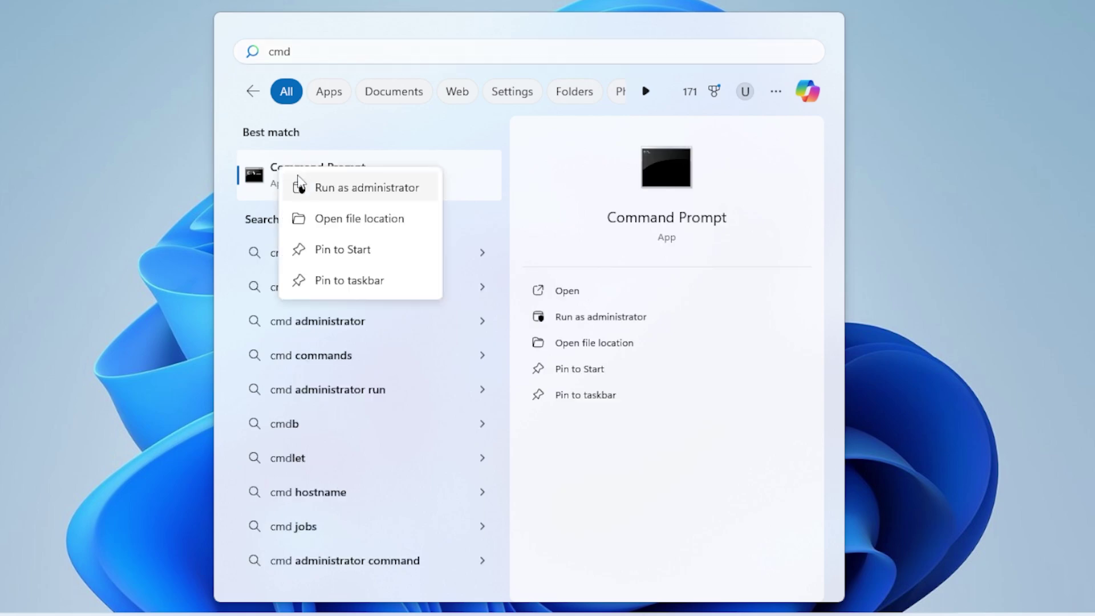
pyautogui.click(320, 187)
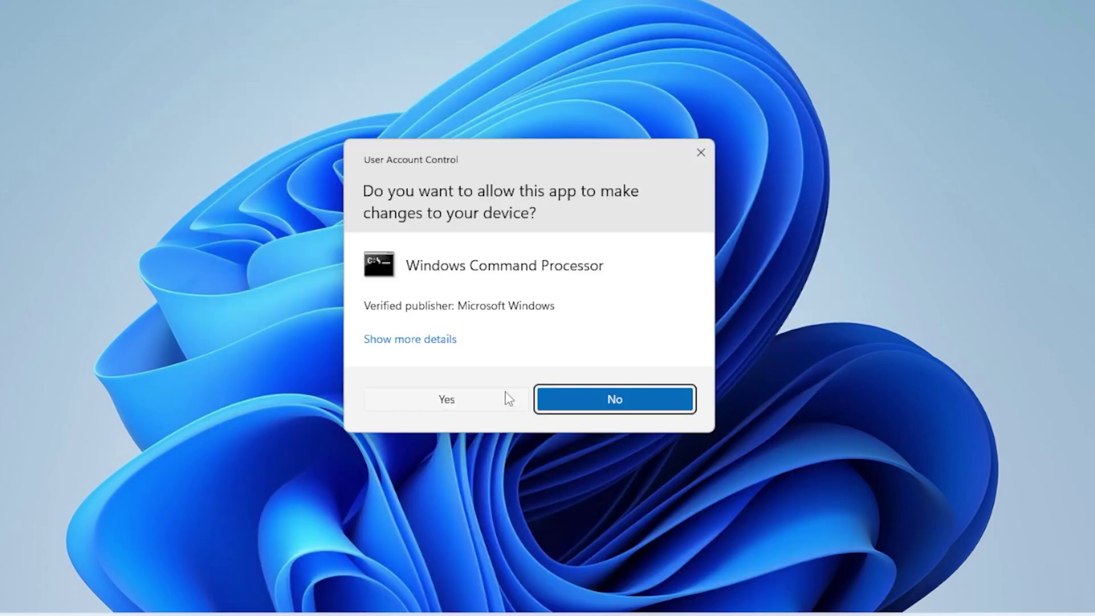
pyautogui.click(507, 399)
# Stop the Windows Update (wuauserv) and BITS services with net stop
pyautogui.write('net stop wuauserv')
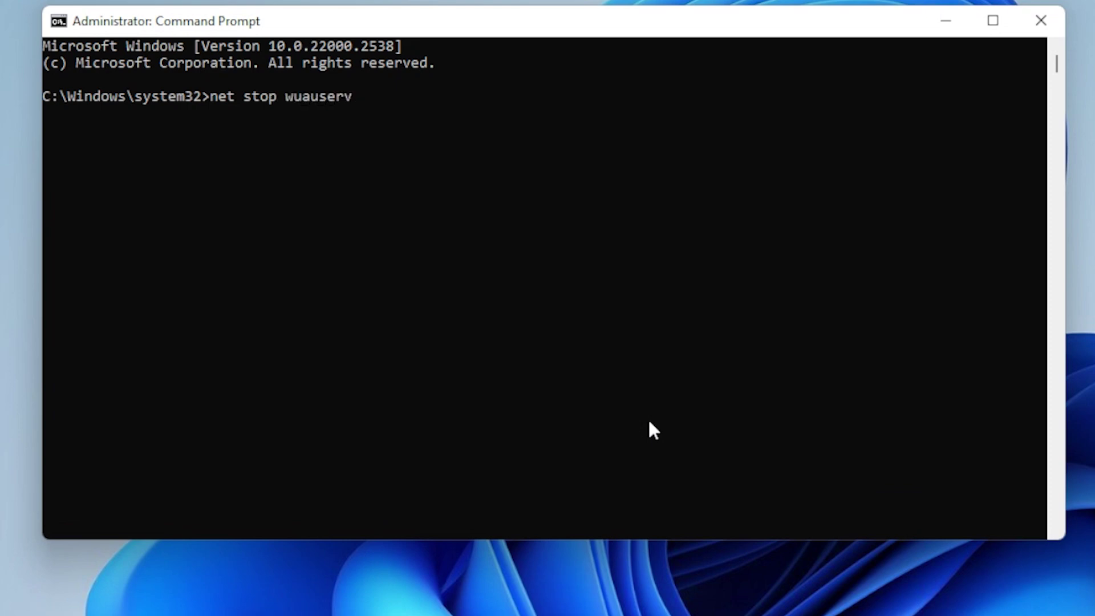
pyautogui.press('Return')
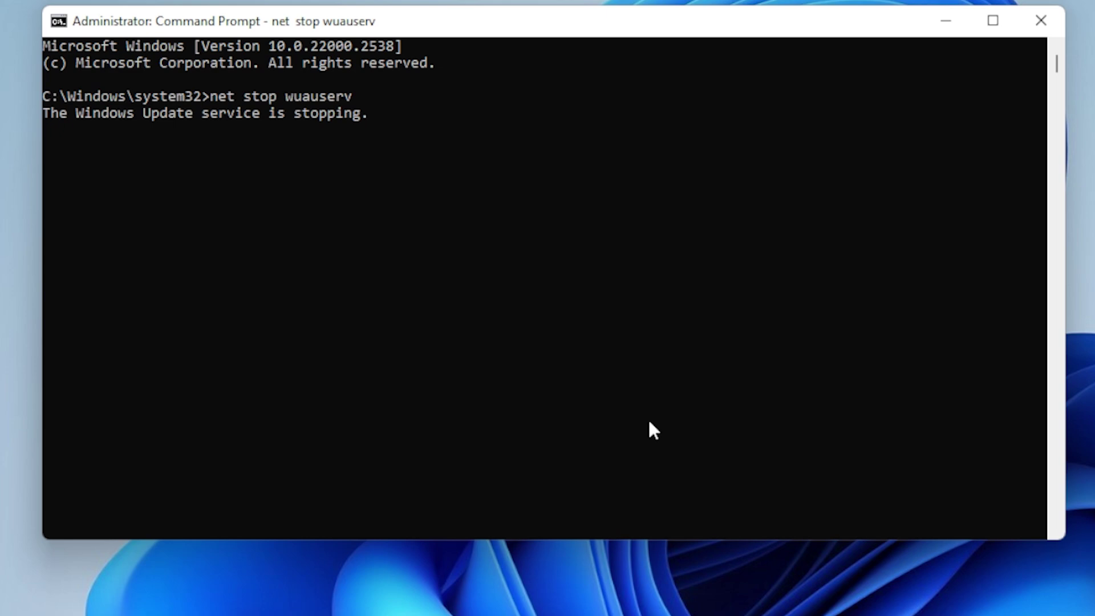
pyautogui.write('net s')
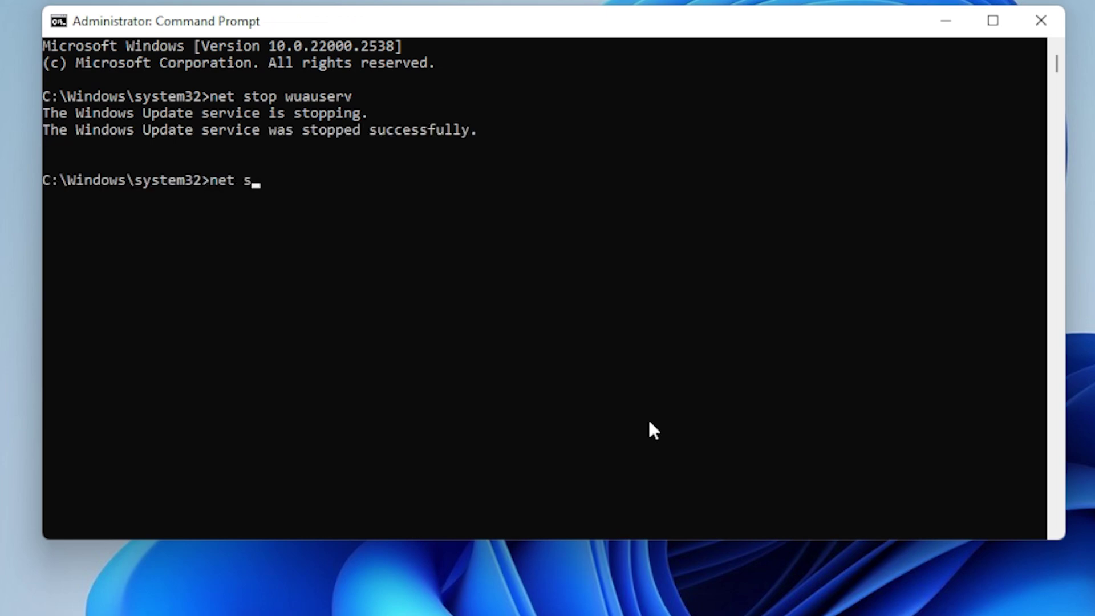
pyautogui.write('top bits')
pyautogui.press('Return')
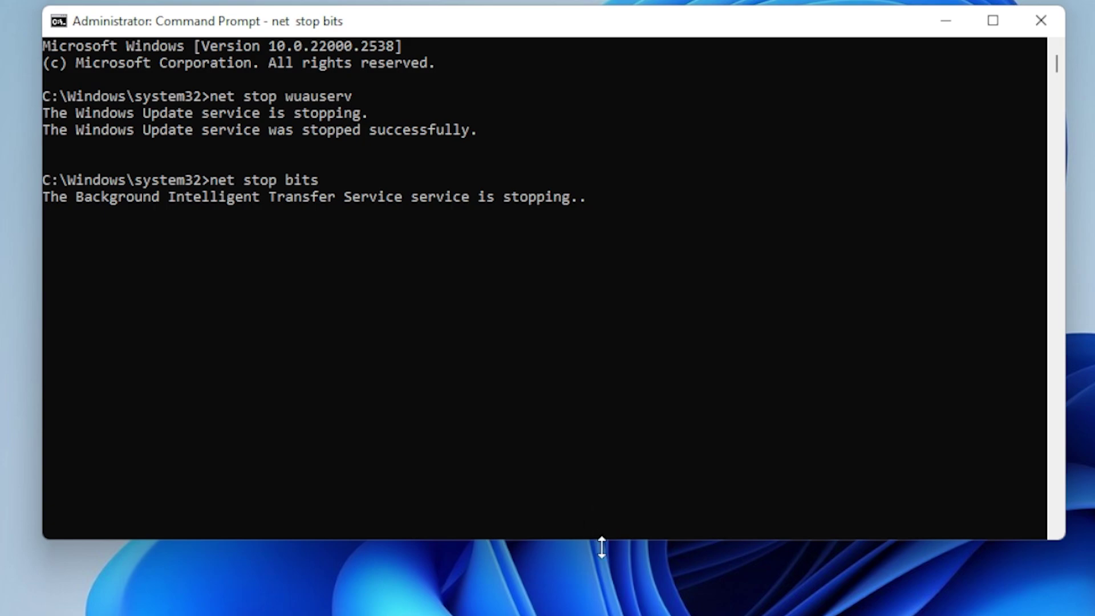
# Open C:\Windows\SoftwareDistribution in File Explorer
pyautogui.press('super')
pyautogui.write('ex')
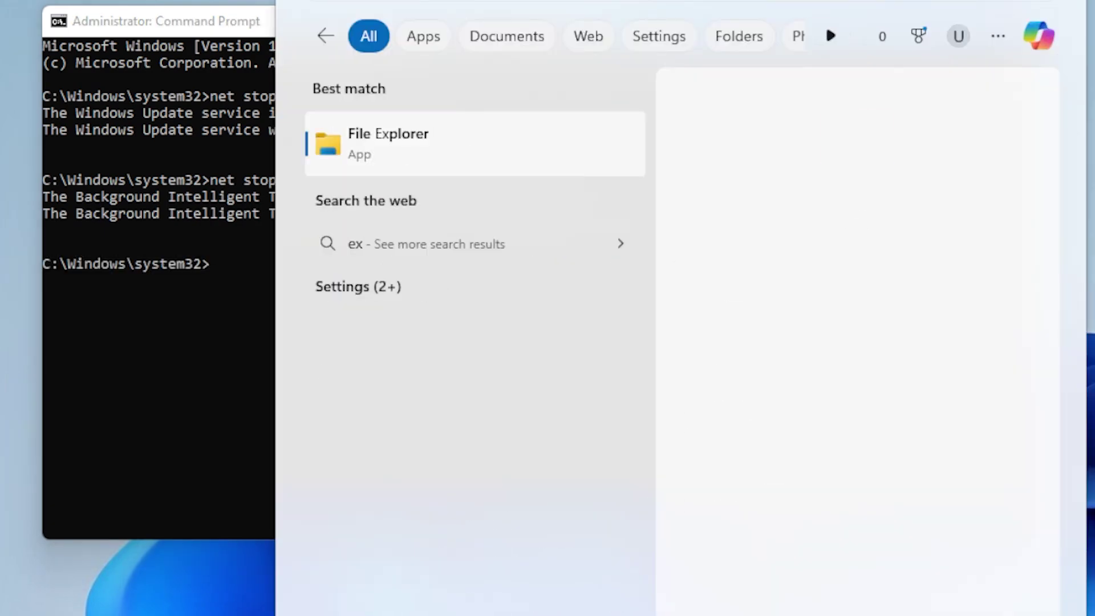
pyautogui.press('Escape')
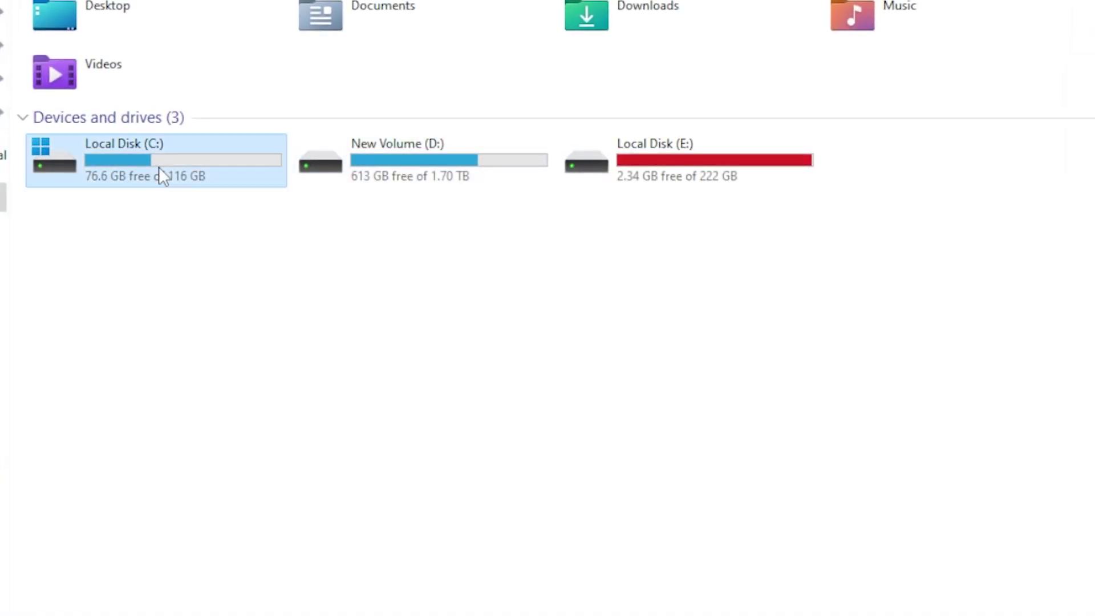
pyautogui.doubleClick(162, 178)
pyautogui.doubleClick(142, 130)
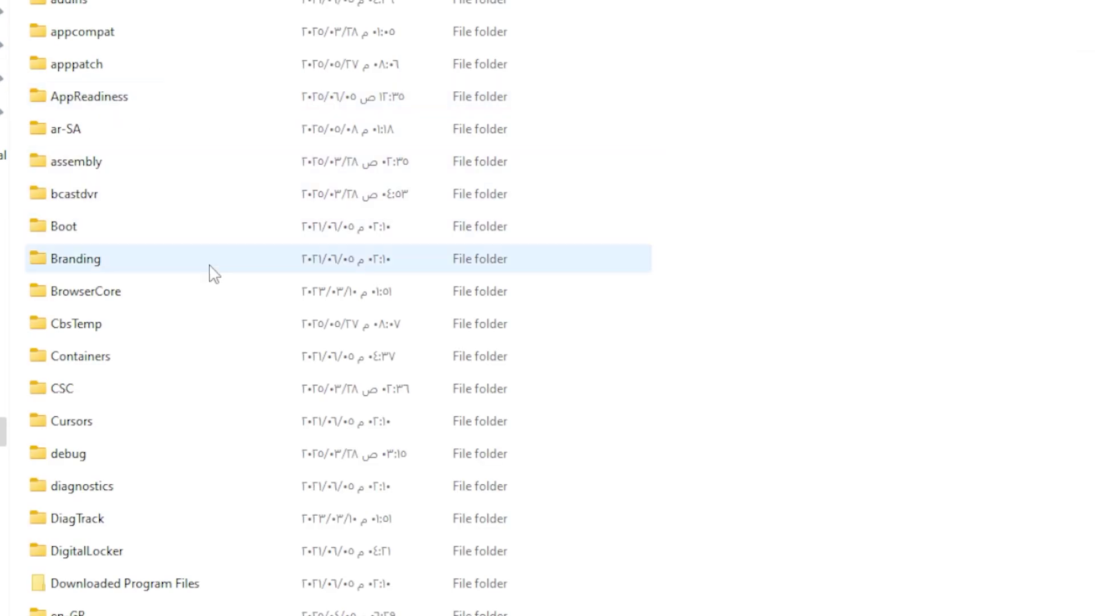
pyautogui.scroll(-15, 183, 365)
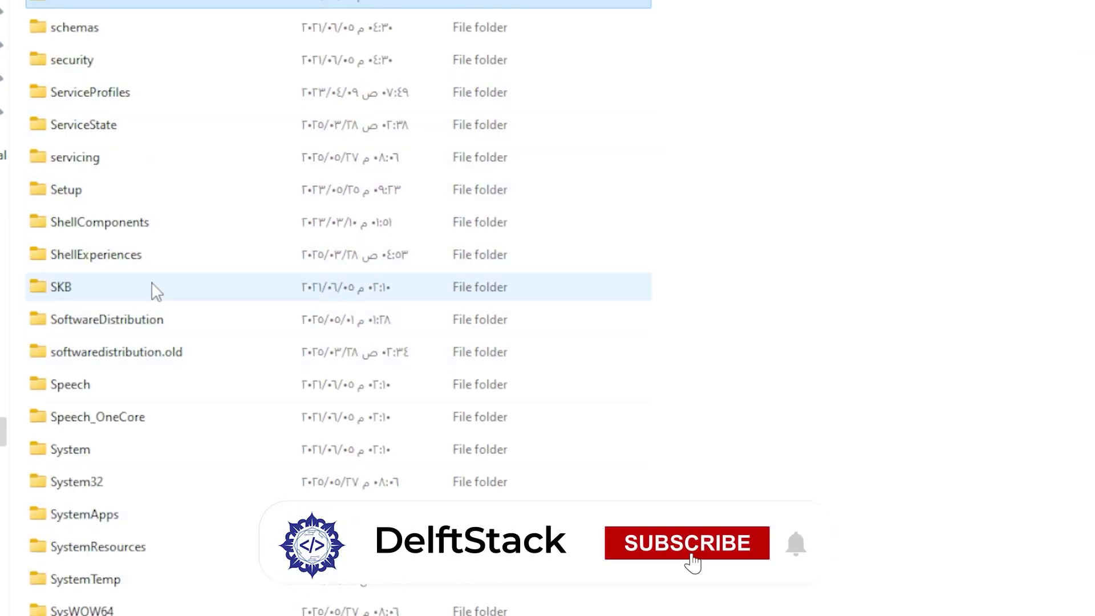
pyautogui.doubleClick(155, 322)
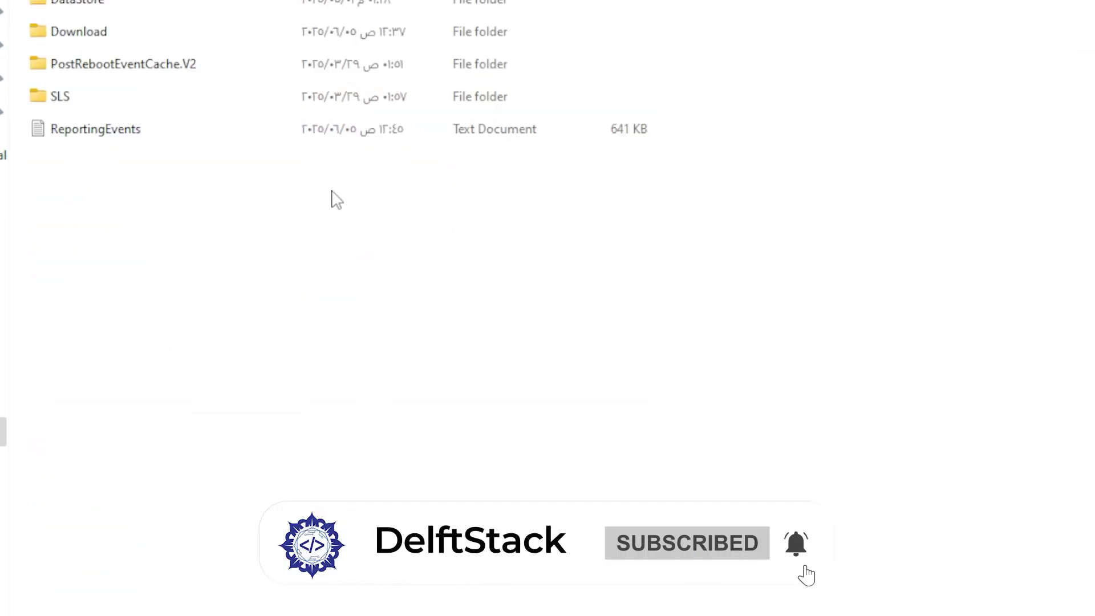
# Select all five items in SoftwareDistribution and bring up their context menu
pyautogui.hotkey('ctrl', 'a')
pyautogui.scroll(1, 333, 262)
pyautogui.rightClick(270, 176)
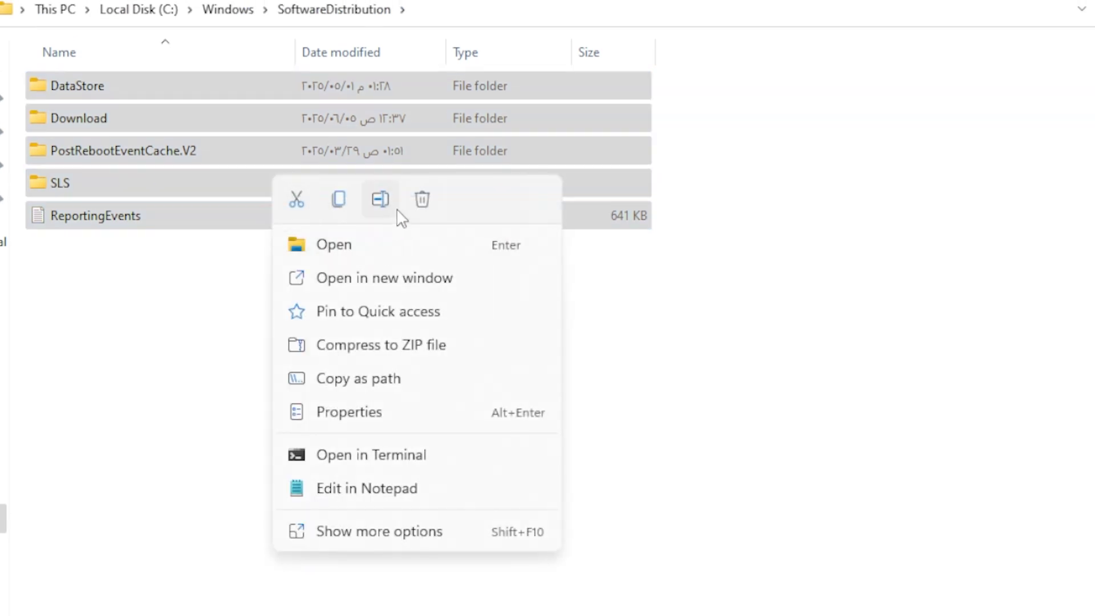
# Run 'net start wuauserv' and 'net start bits' in the admin Command Prompt
pyautogui.click(1087, 274)
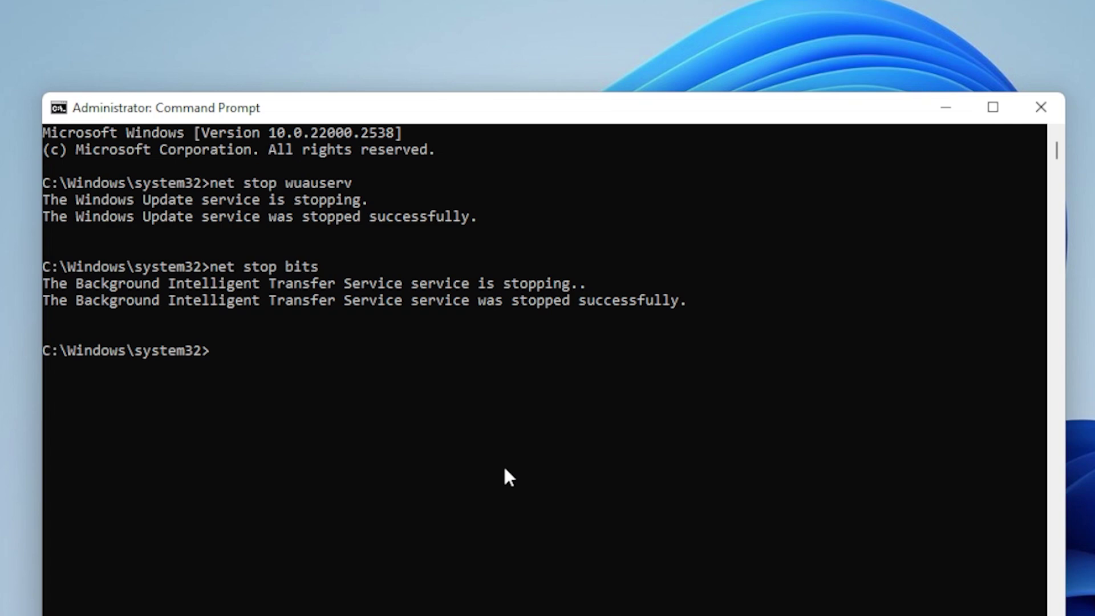
pyautogui.write('net start wua')
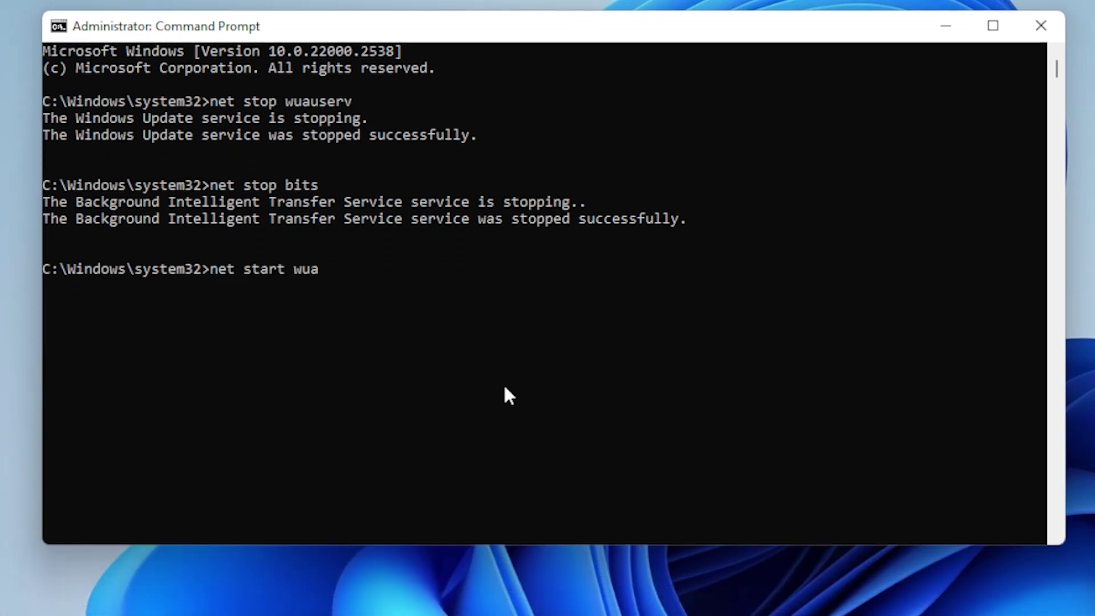
pyautogui.write('userv')
pyautogui.press('Return')
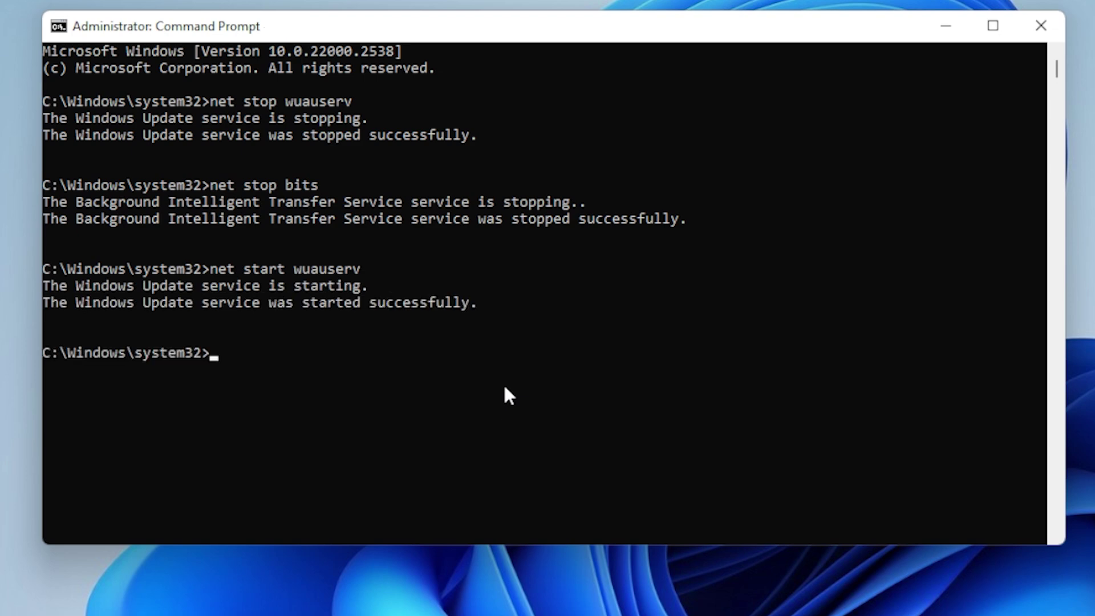
pyautogui.write('net start bits')
pyautogui.press('Return')
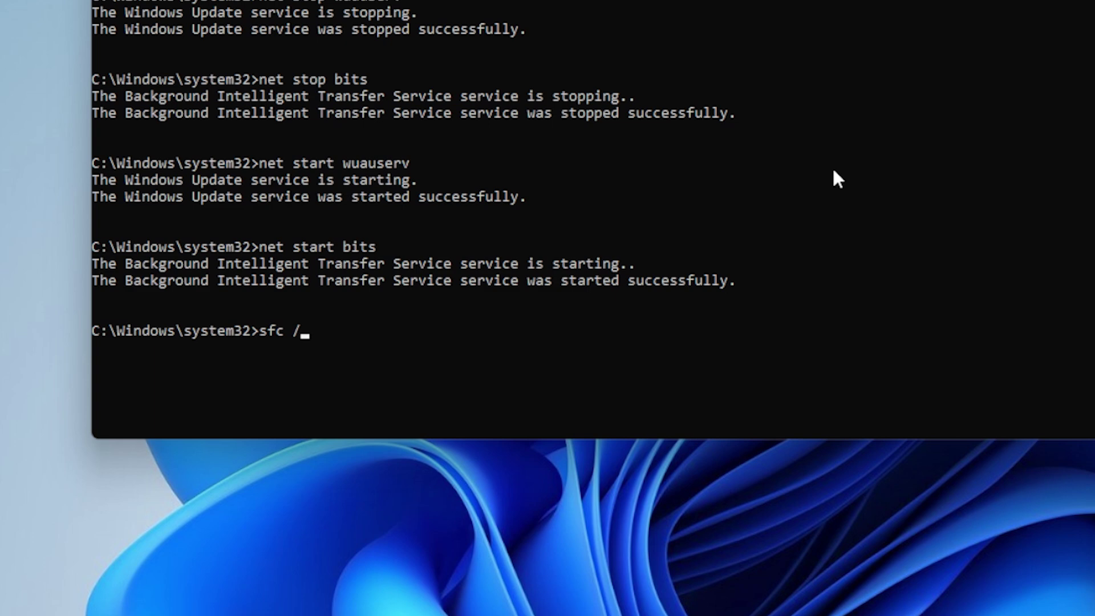
# Run sfc /scannow to check the protected system files
pyautogui.write('clea')
pyautogui.write('scannow')
pyautogui.press('Return')
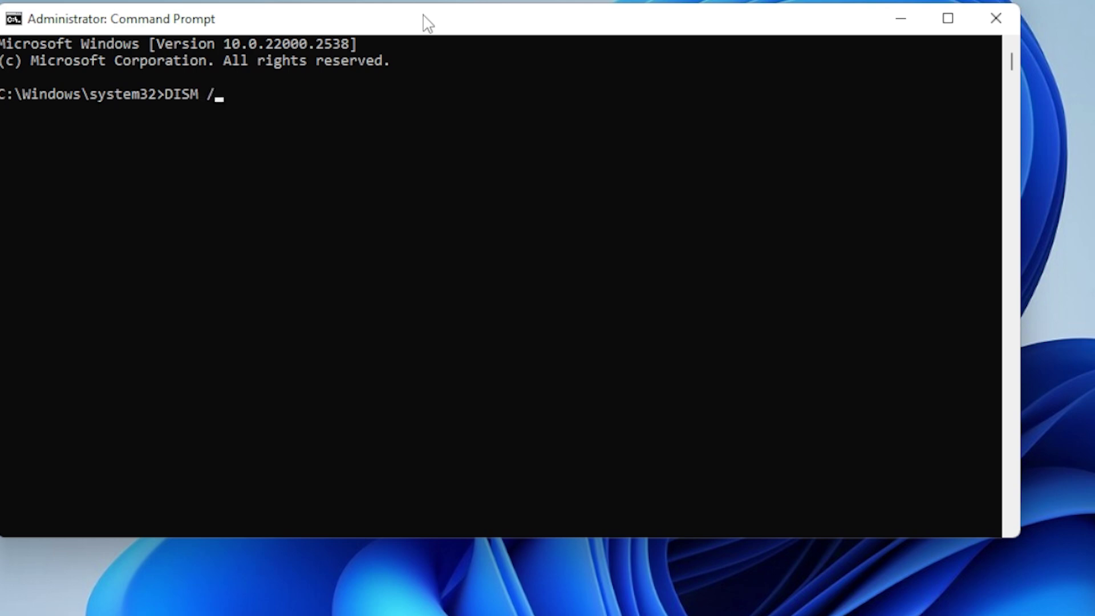
# Run DISM /online /cleanup-image /checkhealth, then start /restorehealth
pyautogui.write('online /cleanup')
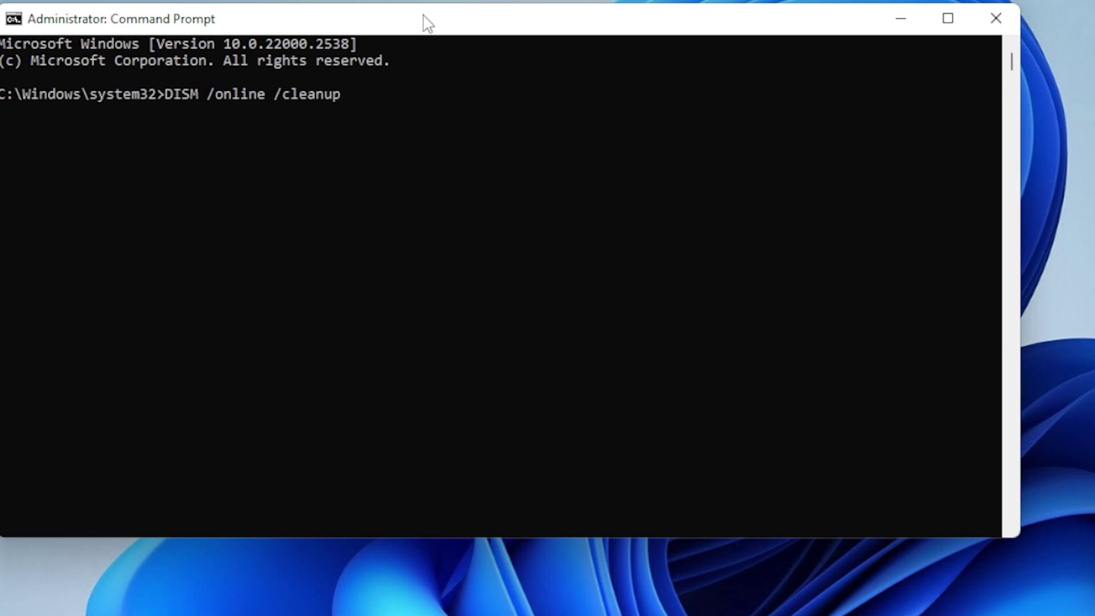
pyautogui.write('-image /')
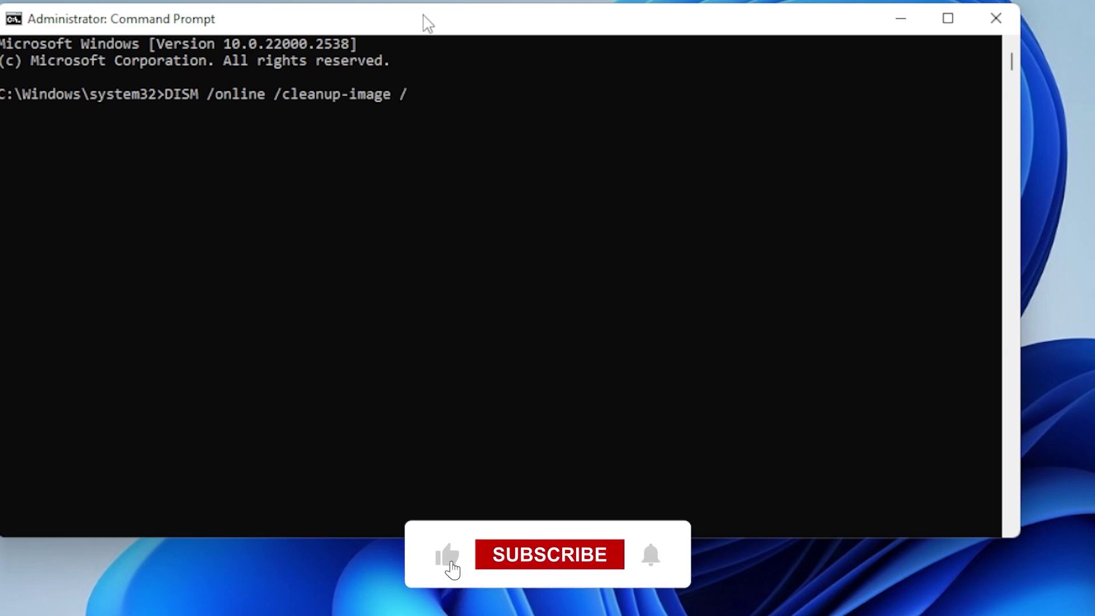
pyautogui.write('check')
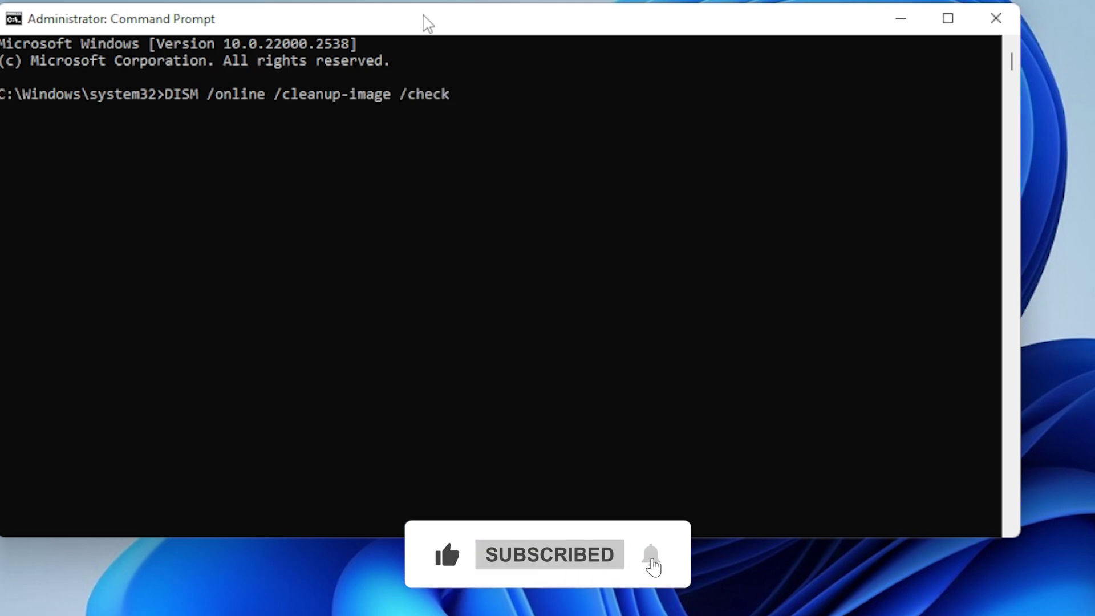
pyautogui.write('health')
pyautogui.press('Return')
pyautogui.write('DISM /online')
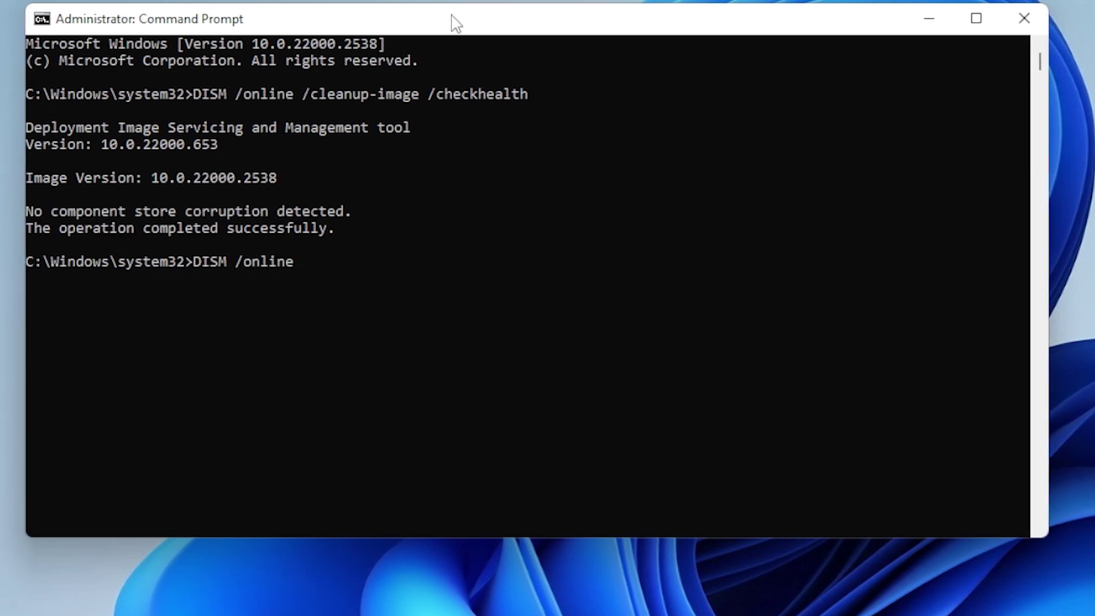
pyautogui.write(' /')
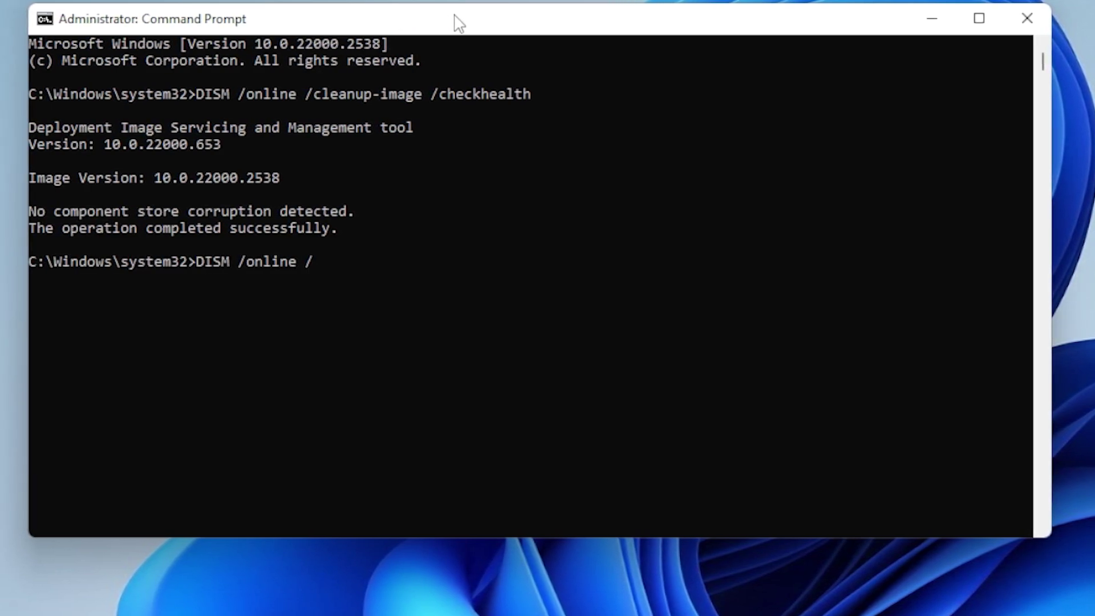
pyautogui.write('cleanup-i')
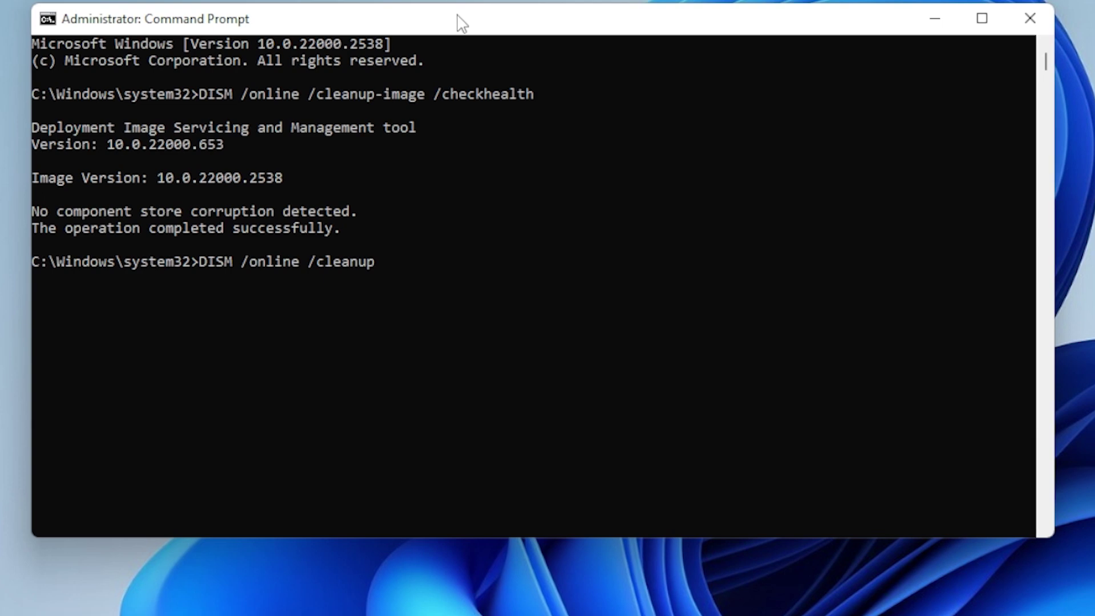
pyautogui.write('mage /rest')
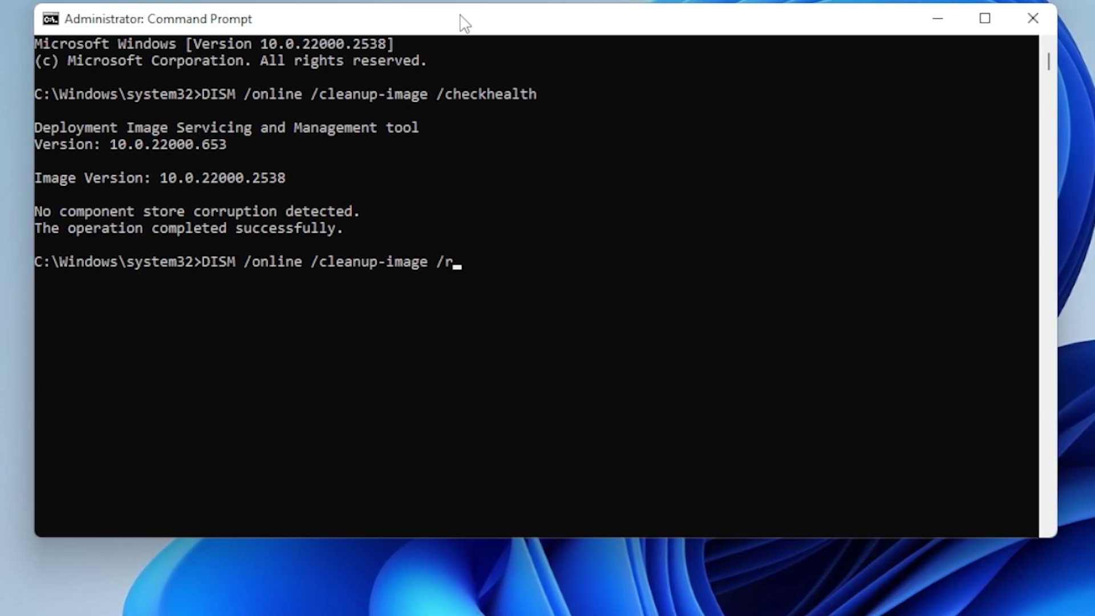
pyautogui.write('orehealth')
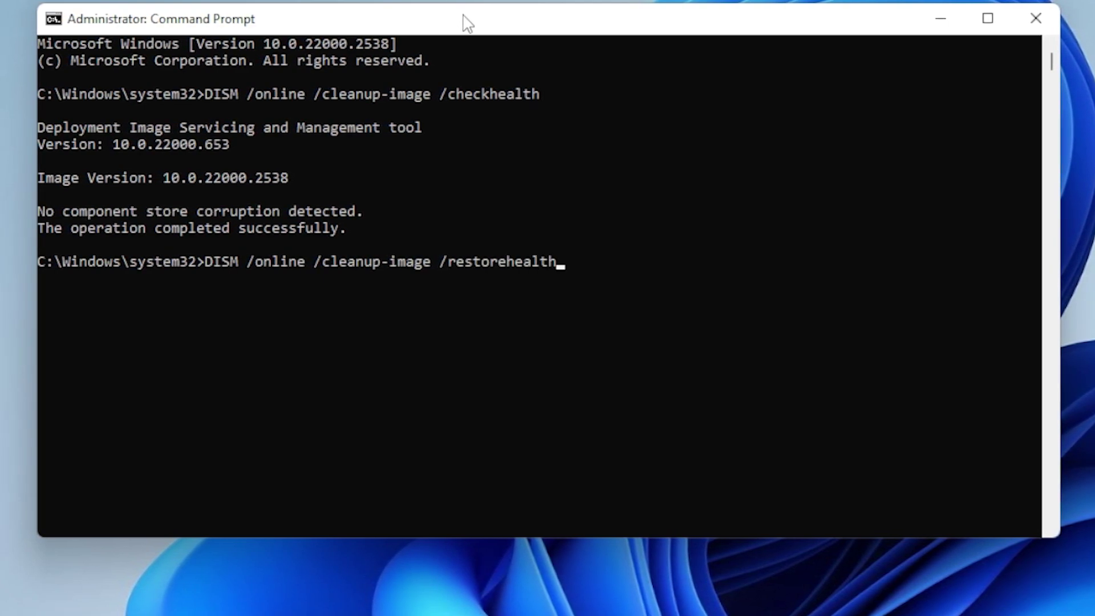
pyautogui.press('Return')
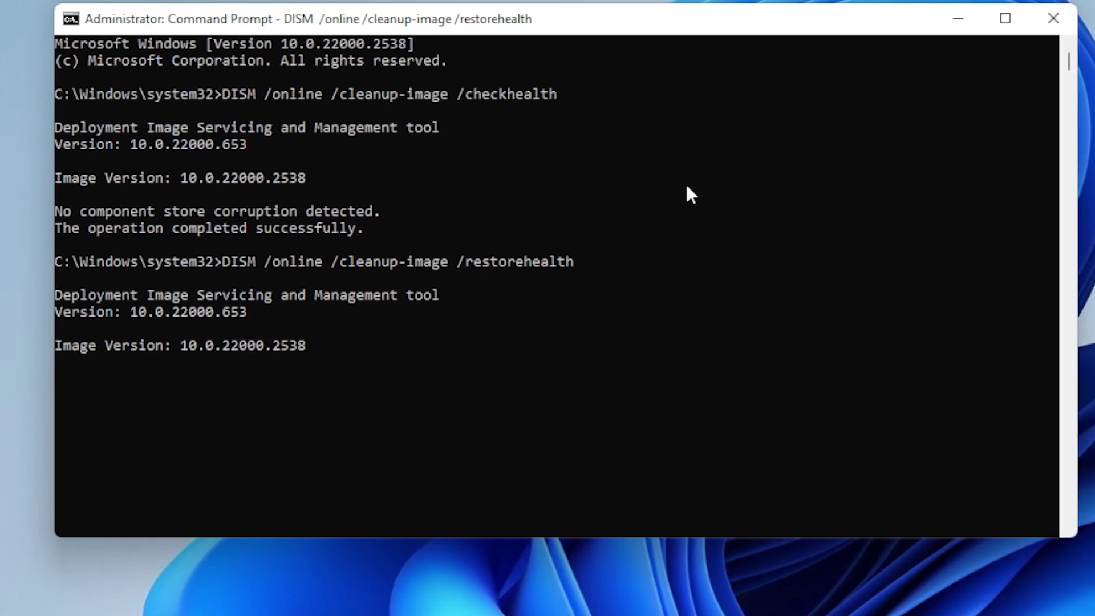
# Close Command Prompt and search Bing in Edge for 'windows update assistant'
pyautogui.click(1046, 16)
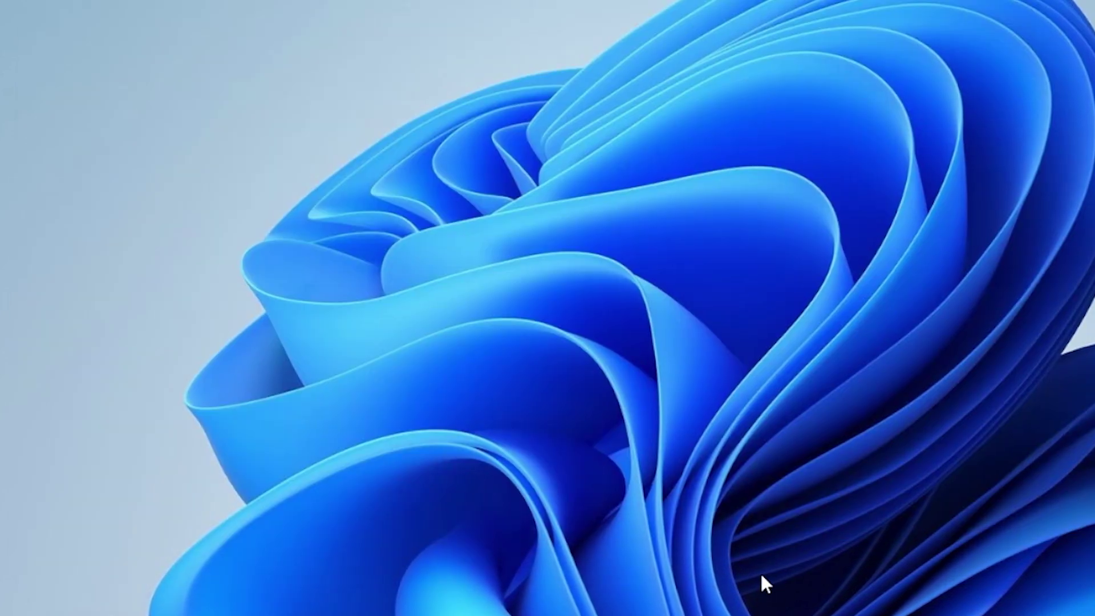
pyautogui.press('super')
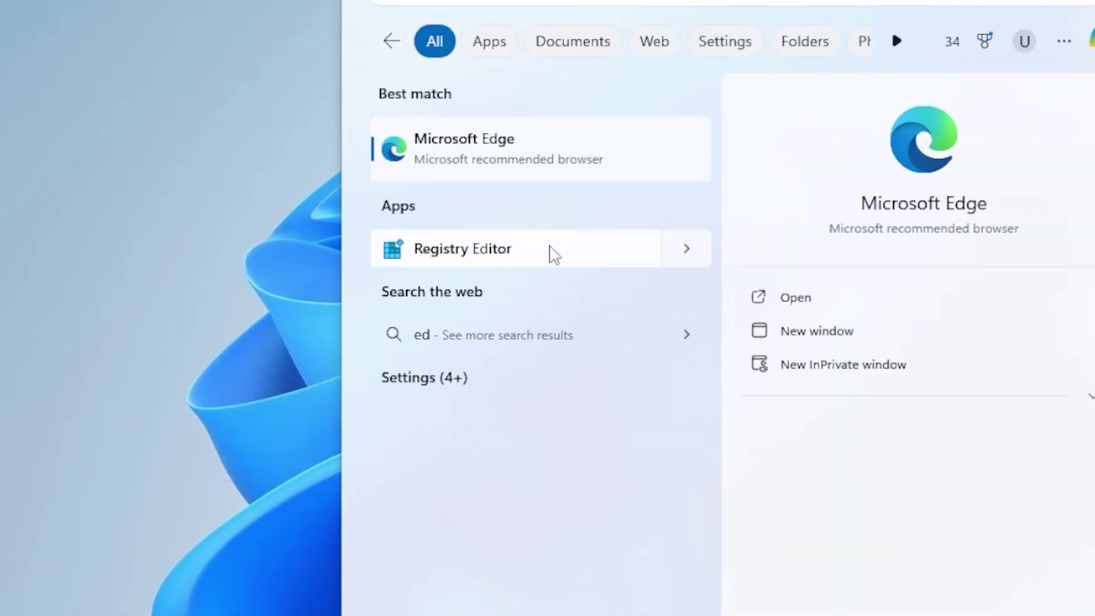
pyautogui.click(513, 168)
pyautogui.write('windows')
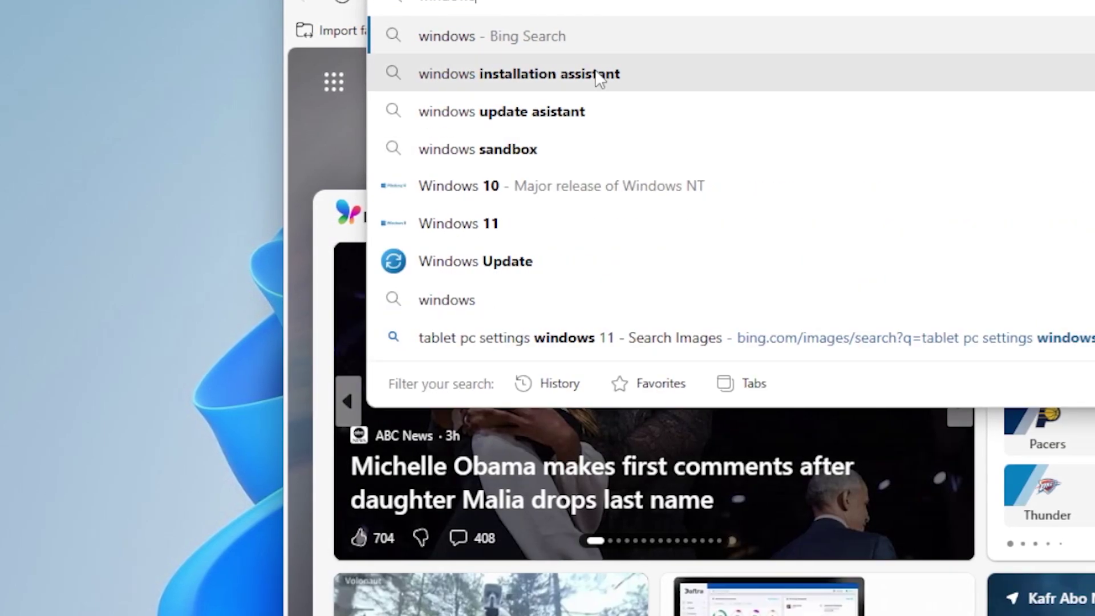
pyautogui.click(624, 104)
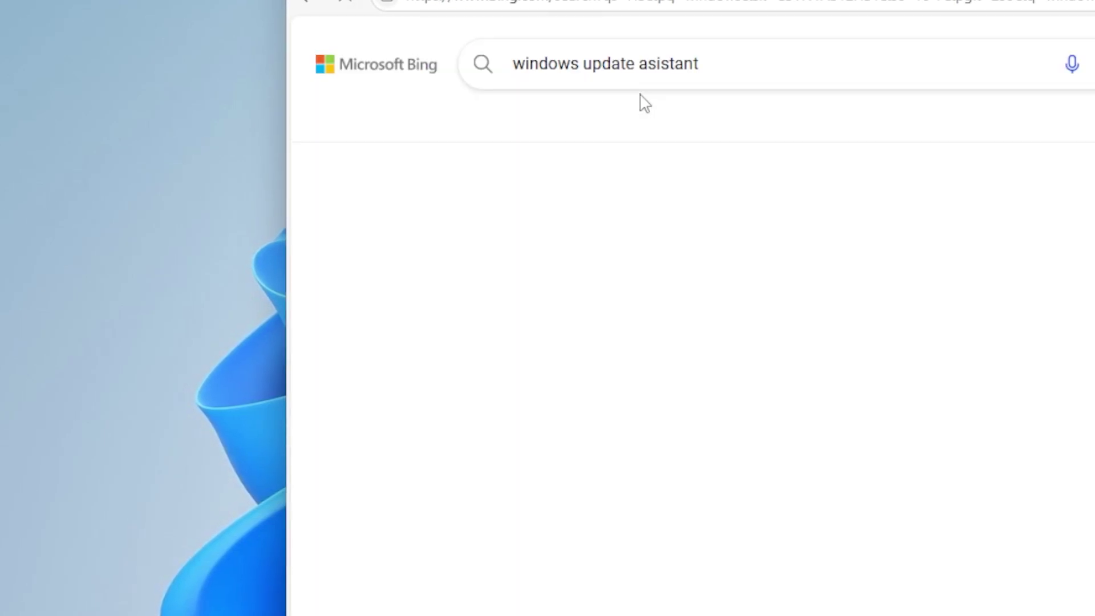
pyautogui.scroll(-5, 694, 318)
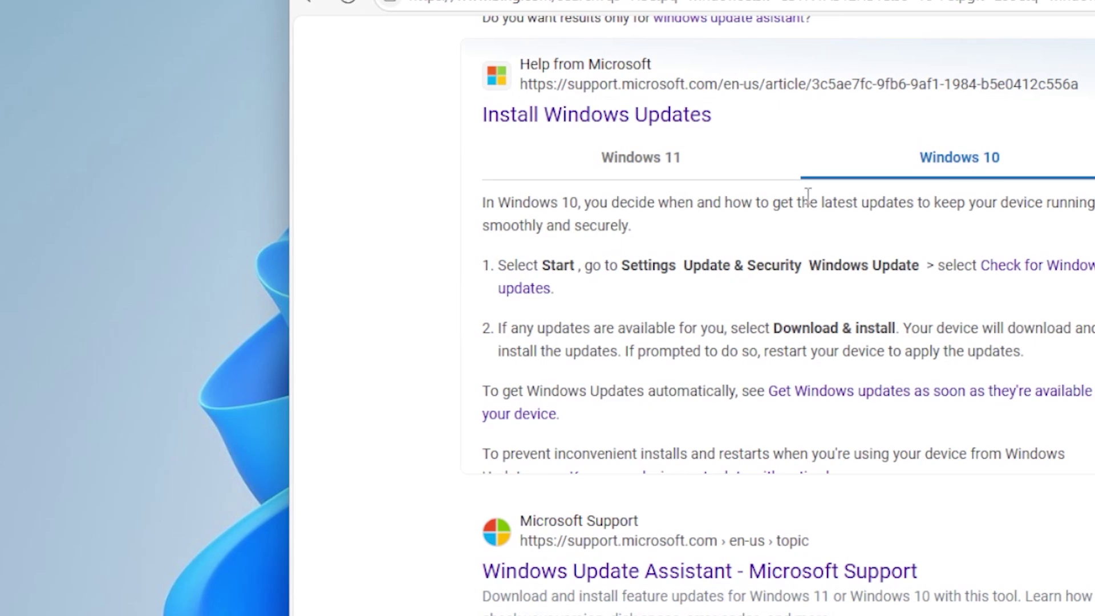
# View the Windows 11 version of Microsoft's update instructions, then search Start for 'se'
pyautogui.click(709, 178)
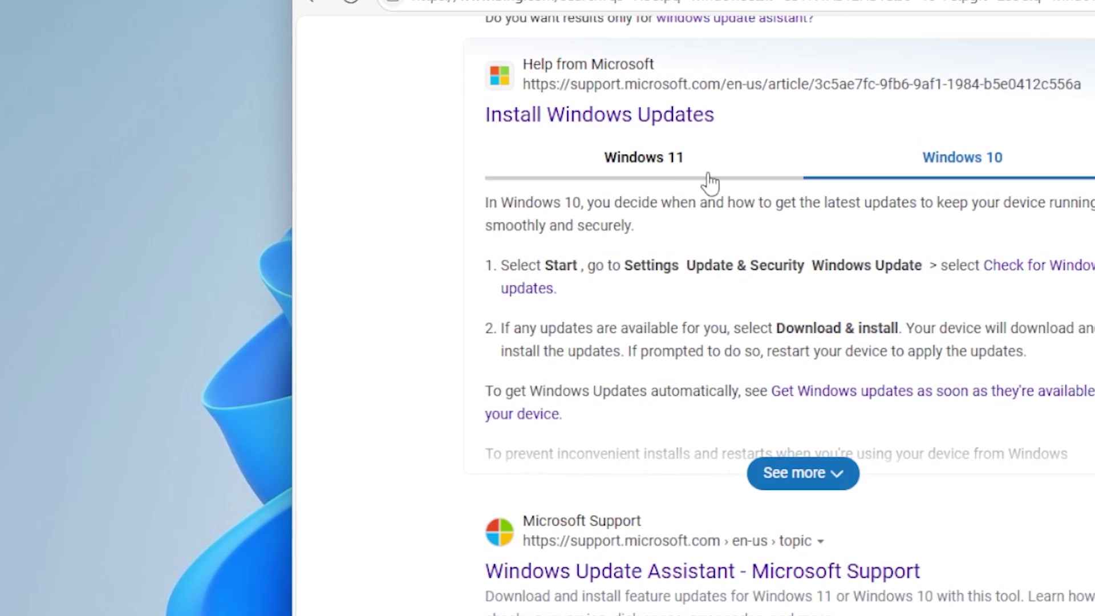
pyautogui.scroll(-3, 713, 205)
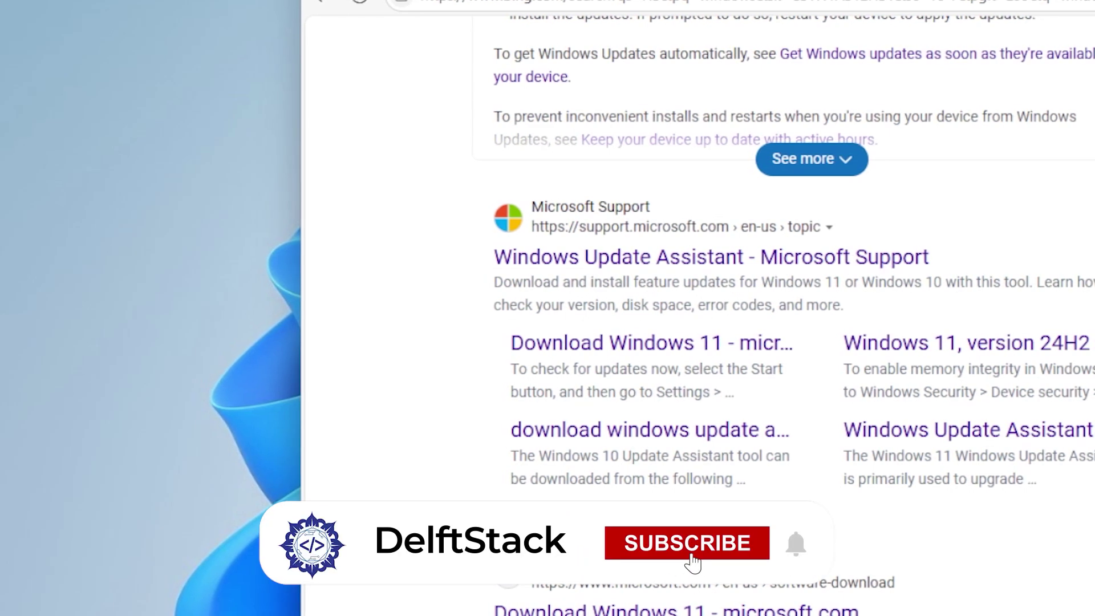
pyautogui.press('super')
pyautogui.write('se')
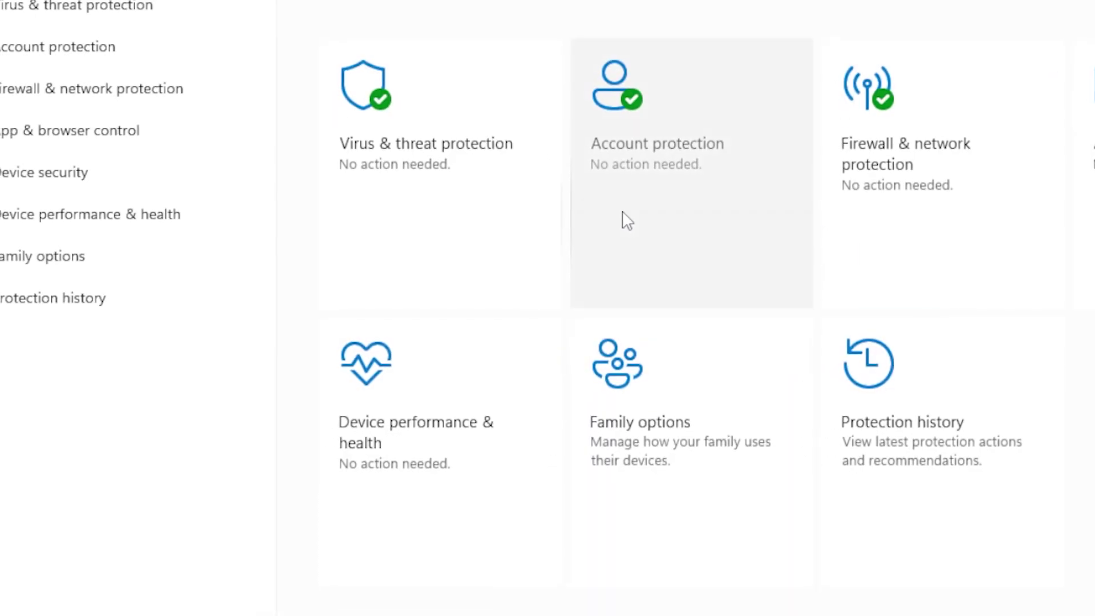
# Confirm real-time and cloud protection are on, and check the firewall for every network
pyautogui.click(456, 196)
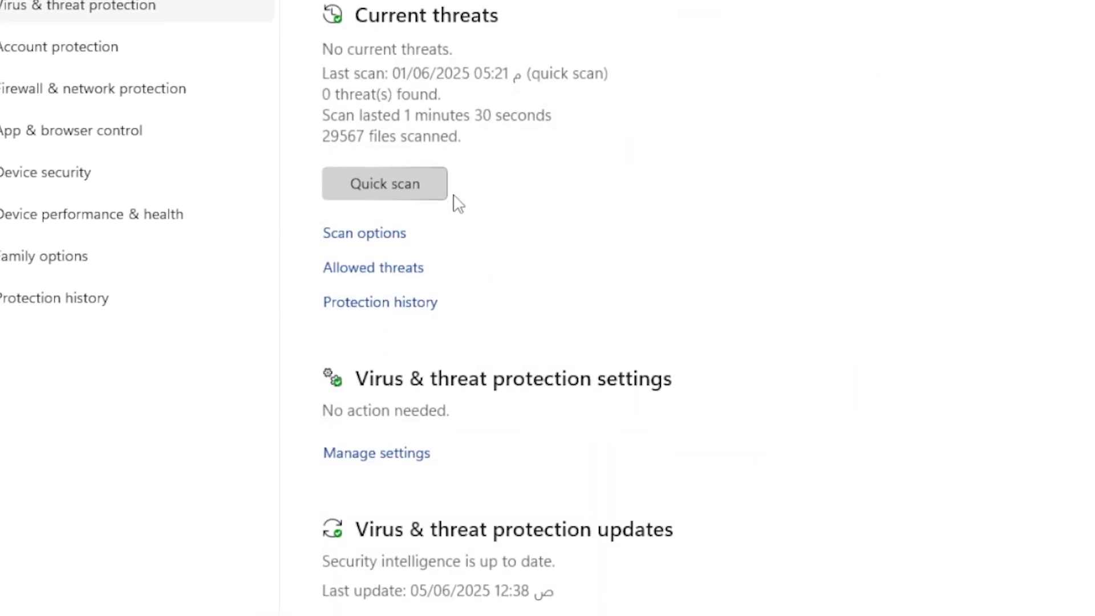
pyautogui.click(398, 454)
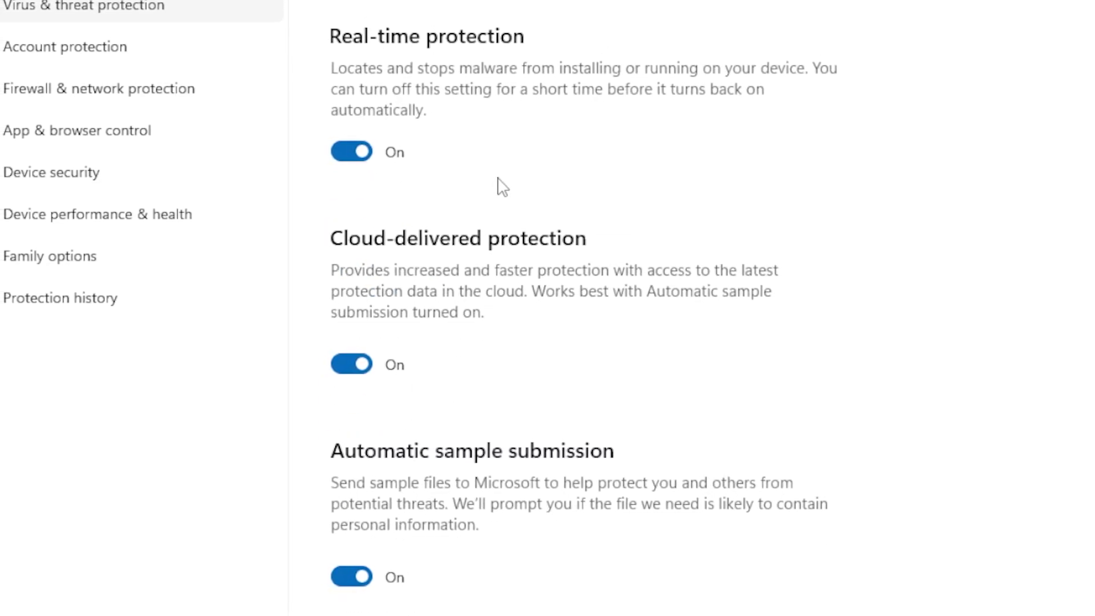
pyautogui.click(162, 94)
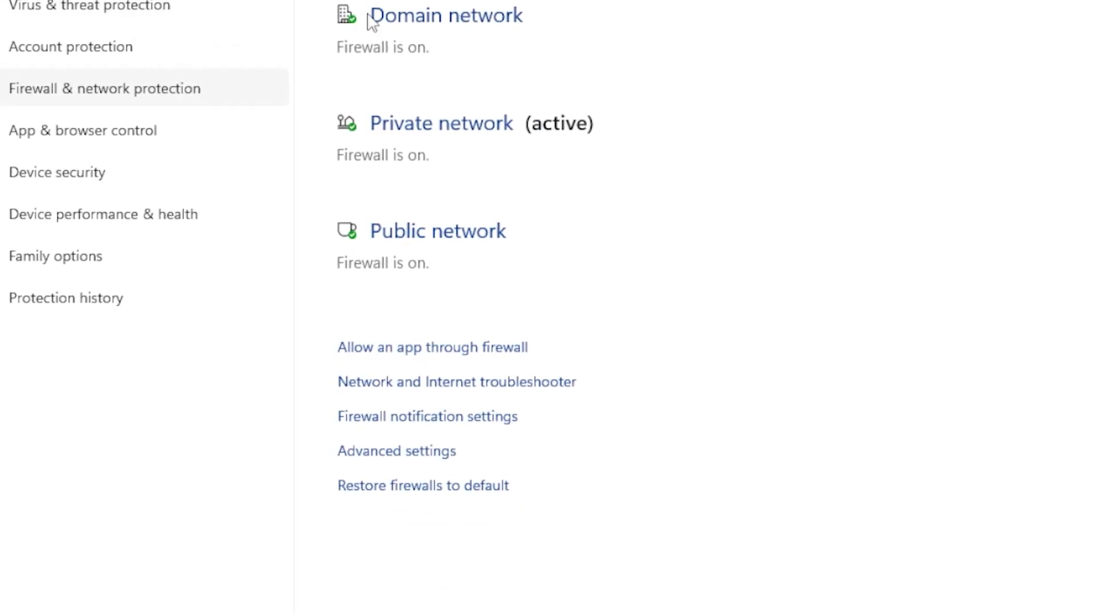
pyautogui.click(88, 8)
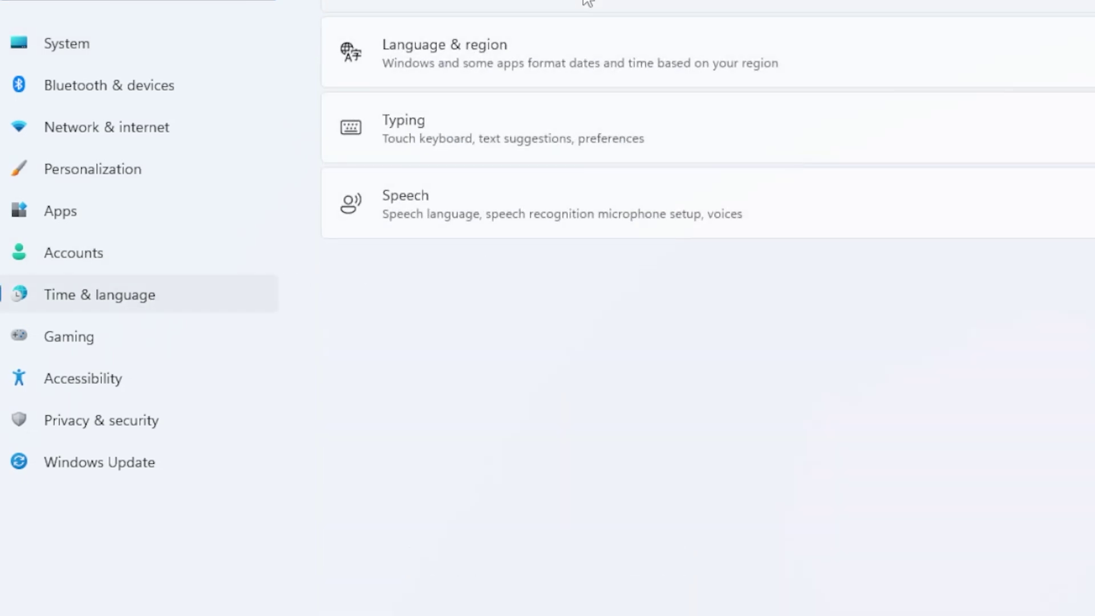
# Open Date & time and scroll to the sync settings showing time.windows.com
pyautogui.click(673, 10)
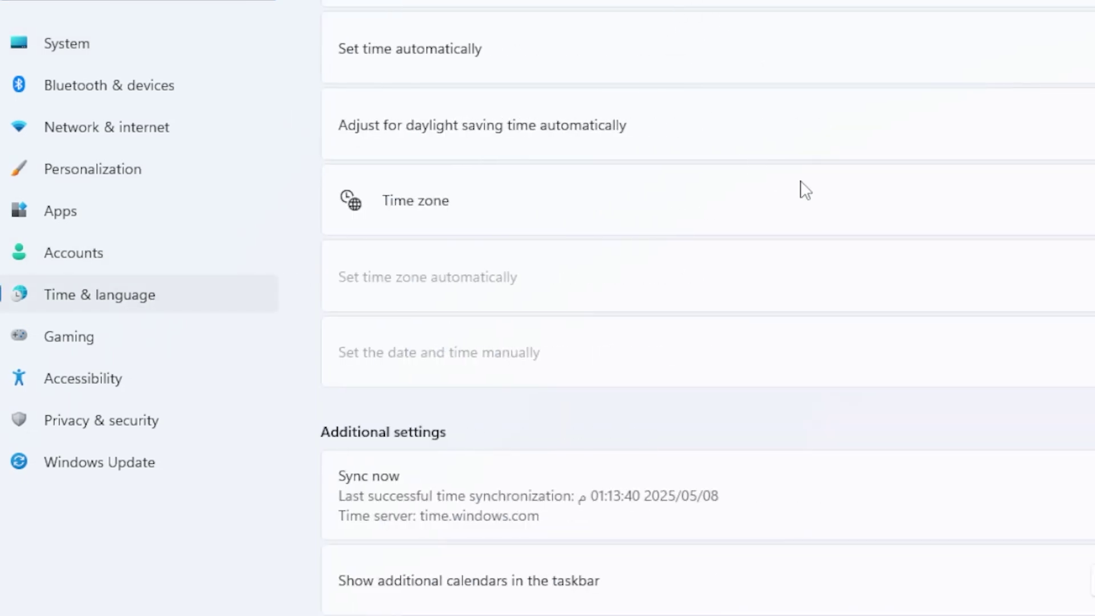
pyautogui.scroll(-5, 707, 308)
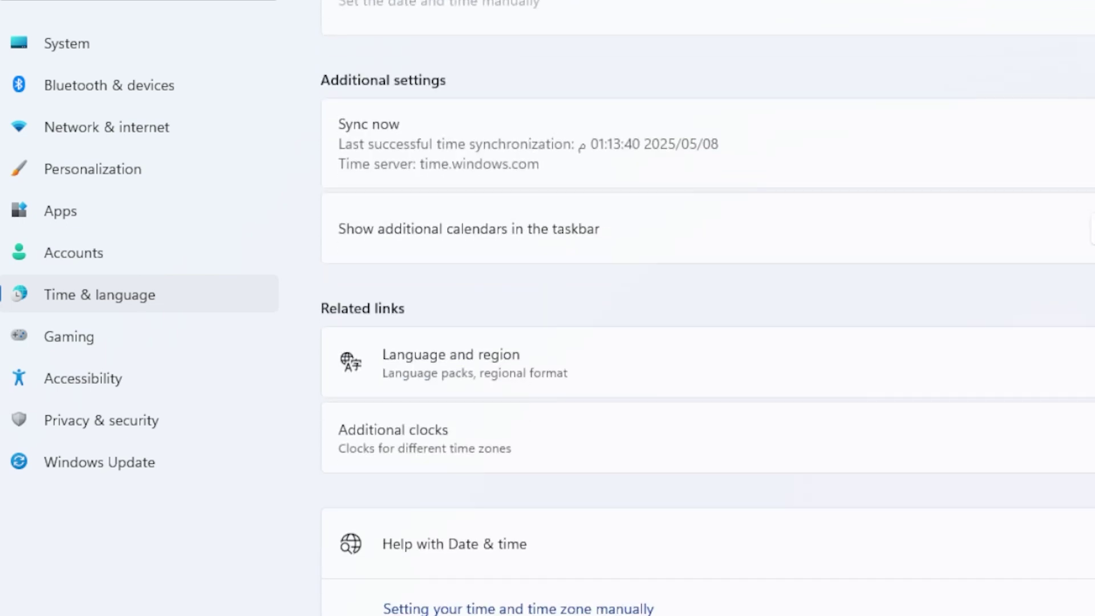